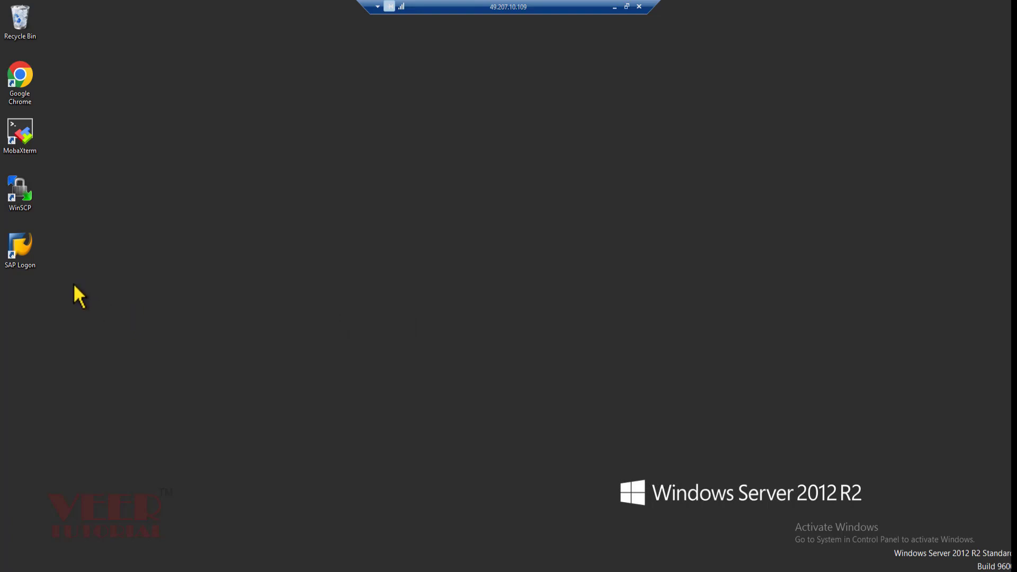
# Launch SAP Logon from the desktop shortcut to reach the s4hana logon screen for client 100
pyautogui.doubleClick(21, 250)
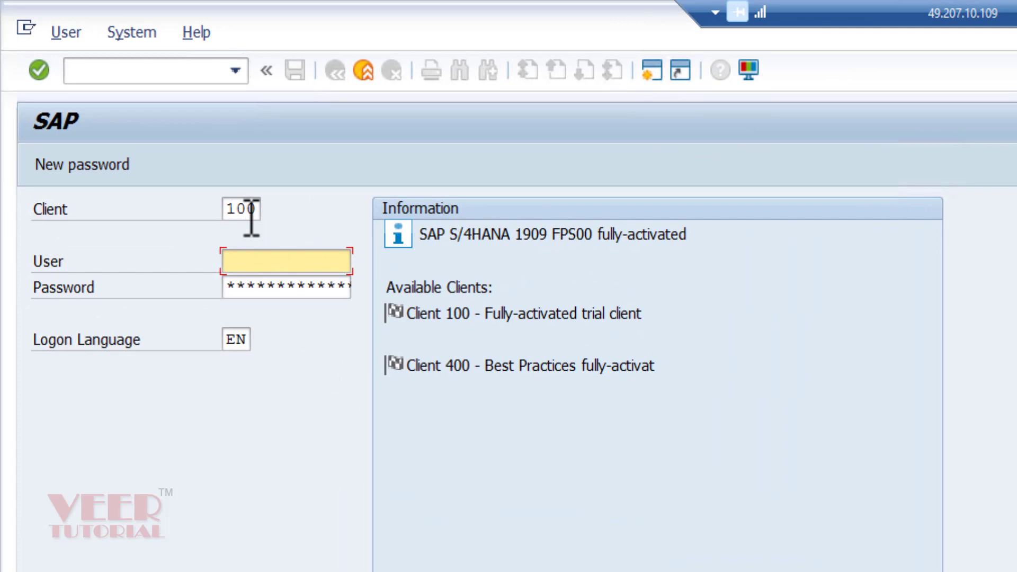
# Log on to client 100 with the saved user ID from history and the account password
pyautogui.click(256, 265)
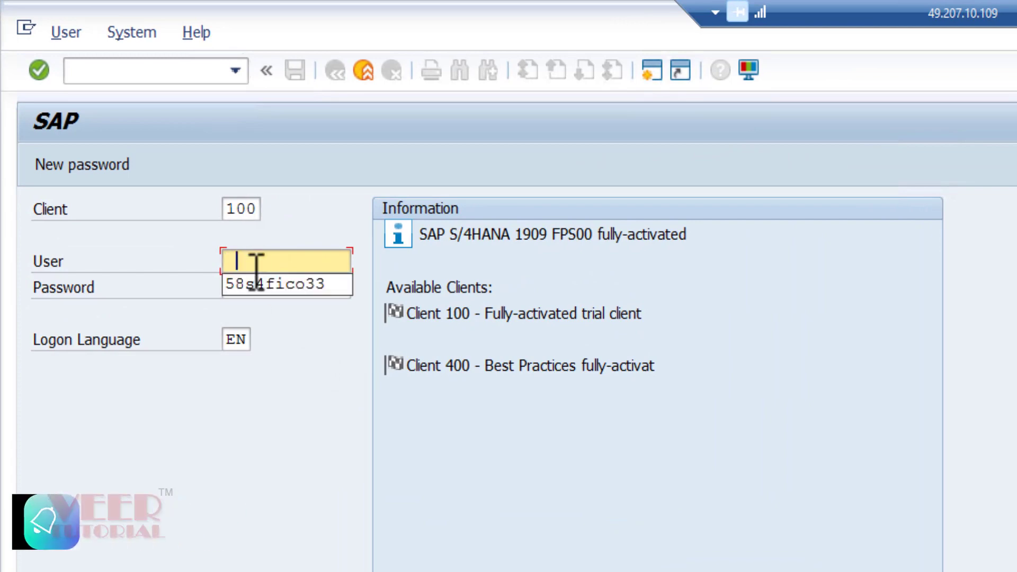
pyautogui.click(256, 283)
pyautogui.press('Tab')
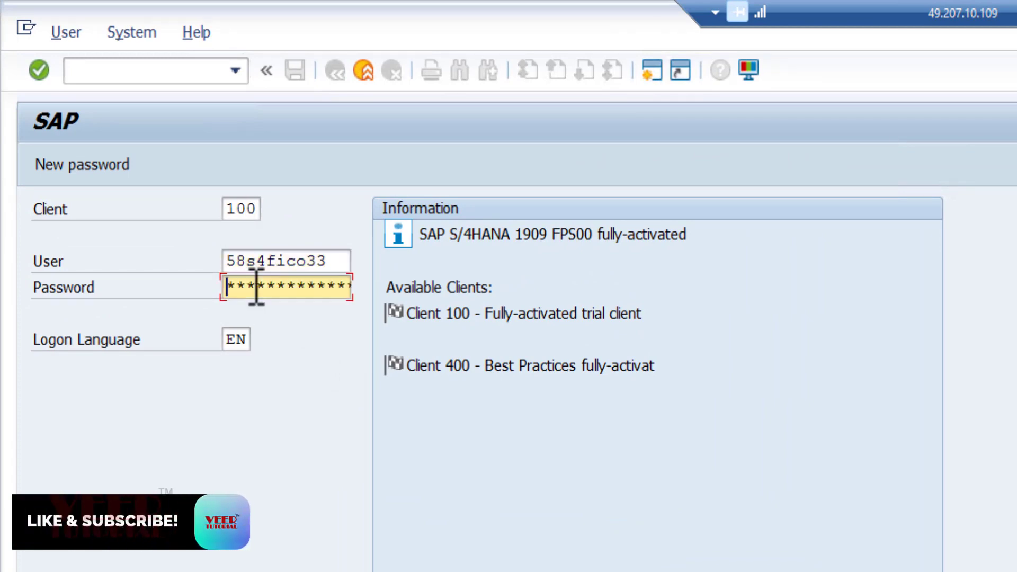
pyautogui.press('Return')
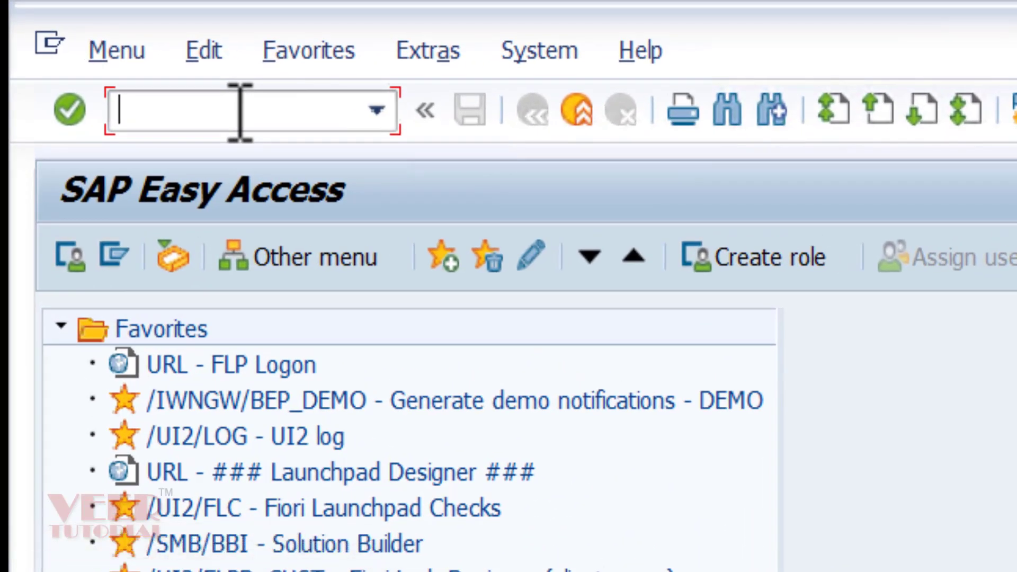
# Start transaction FB60 to enter a vendor invoice in company code PQIN
pyautogui.write('fb60')
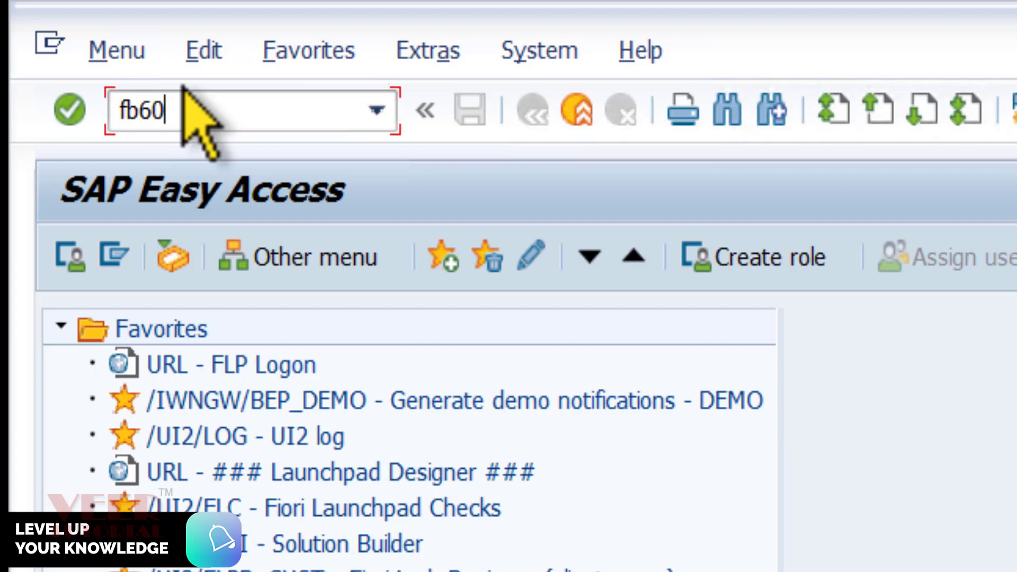
pyautogui.press('Return')
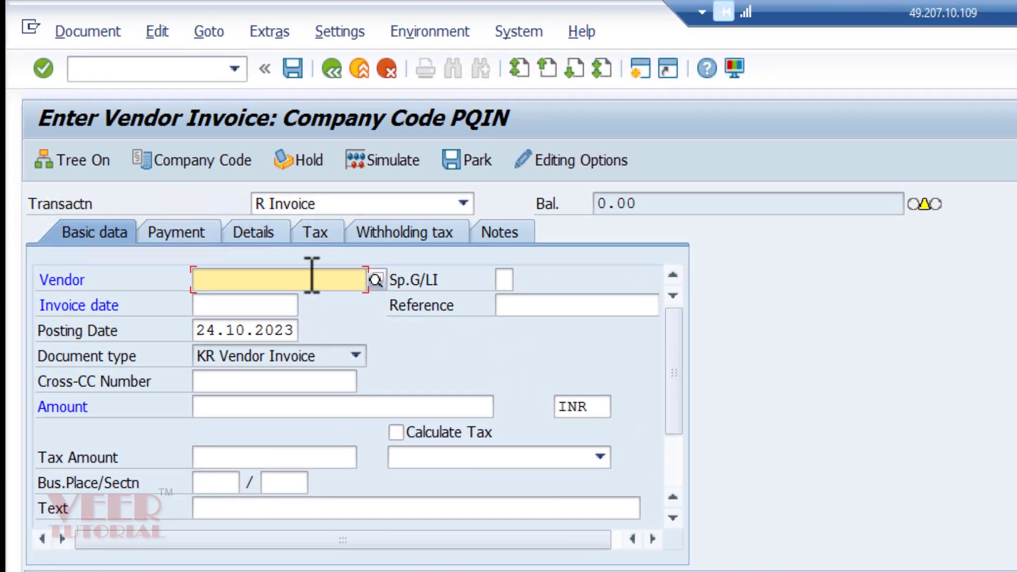
# Pick vendor 401000, BLUEDARD COURIER FREIGHT, through the Suppliers by Company Code search
pyautogui.click(297, 284)
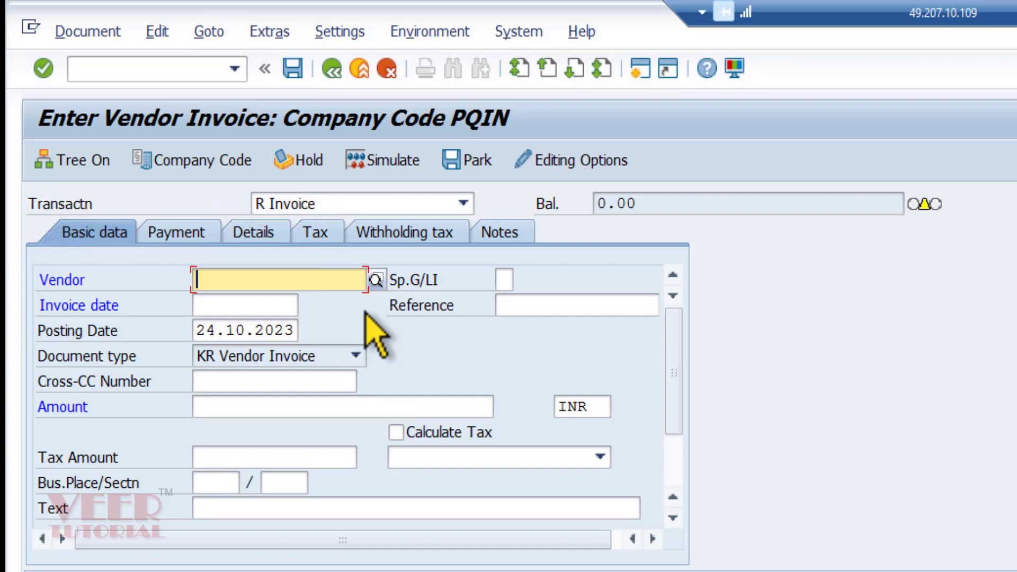
pyautogui.press('F4')
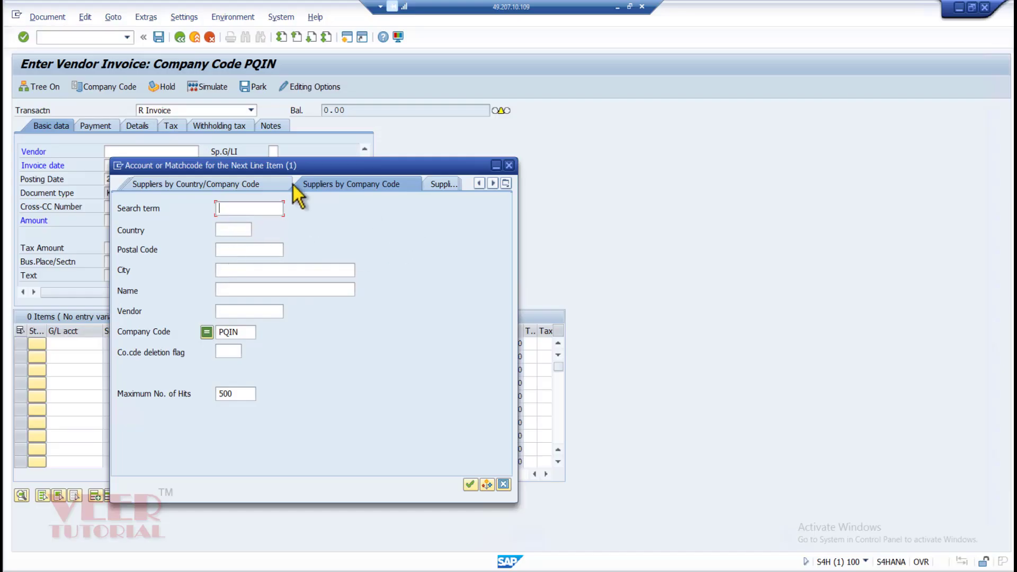
pyautogui.click(506, 184)
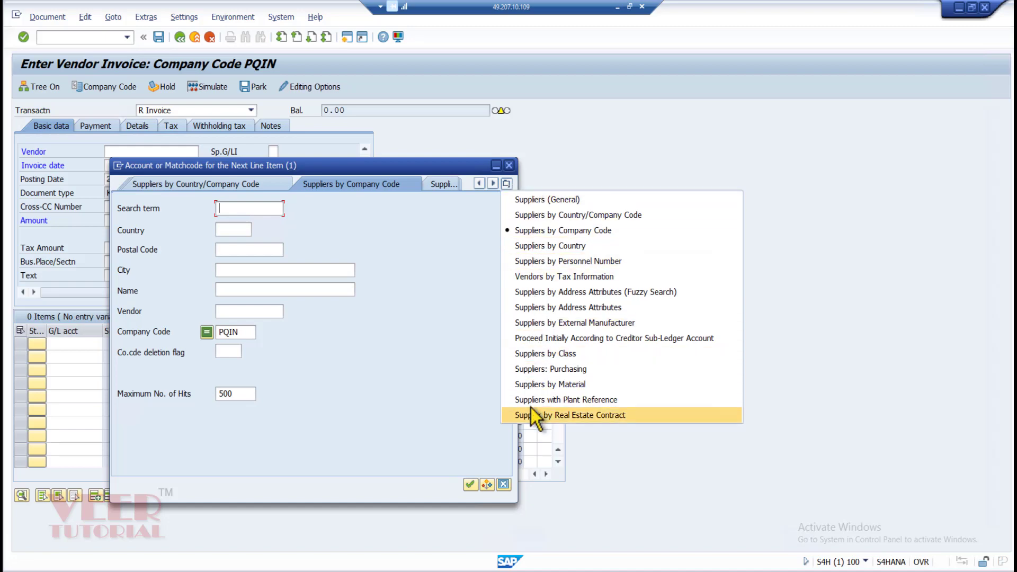
pyautogui.click(515, 236)
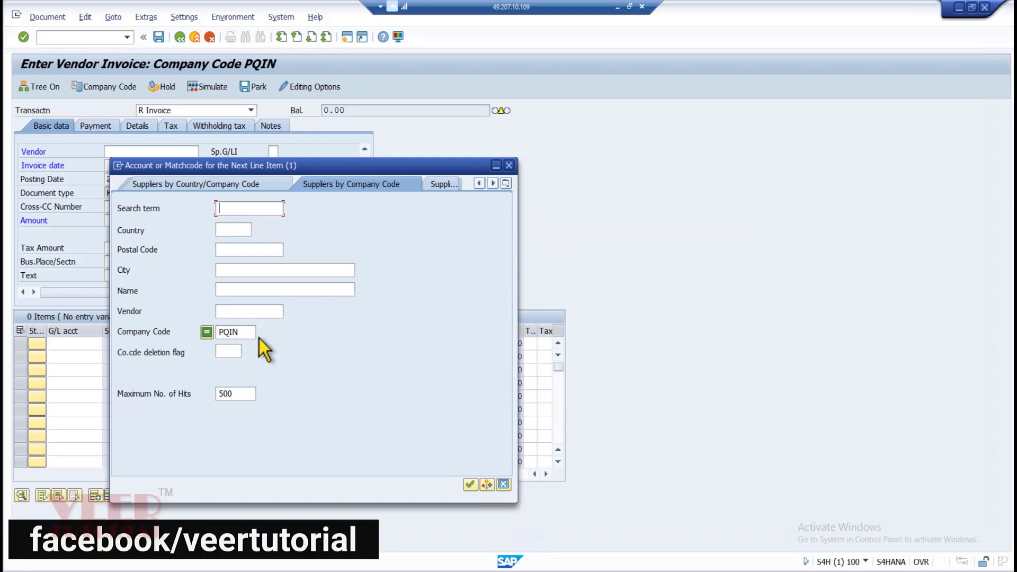
pyautogui.click(249, 291)
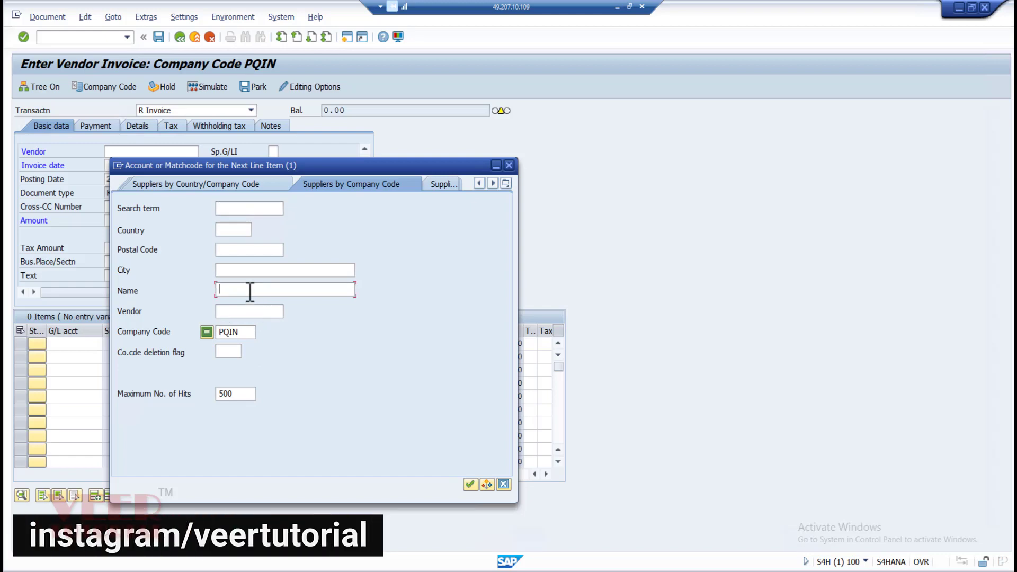
pyautogui.click(471, 485)
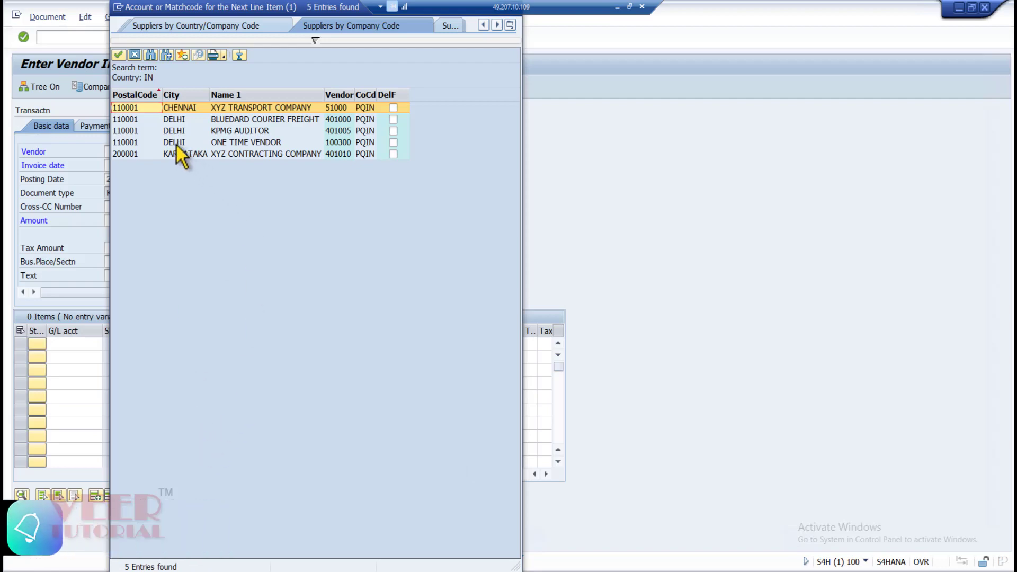
pyautogui.click(136, 120)
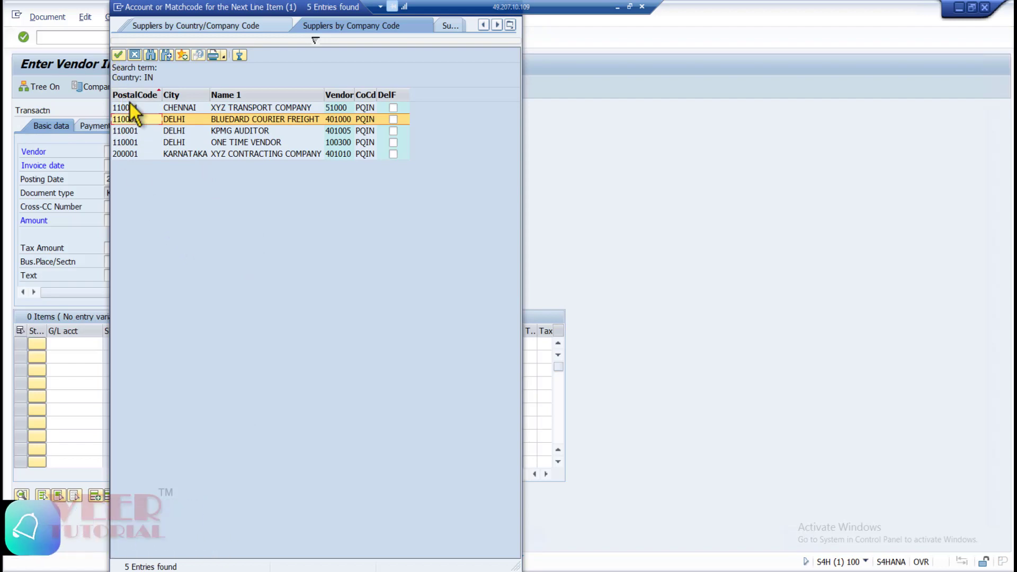
pyautogui.click(119, 55)
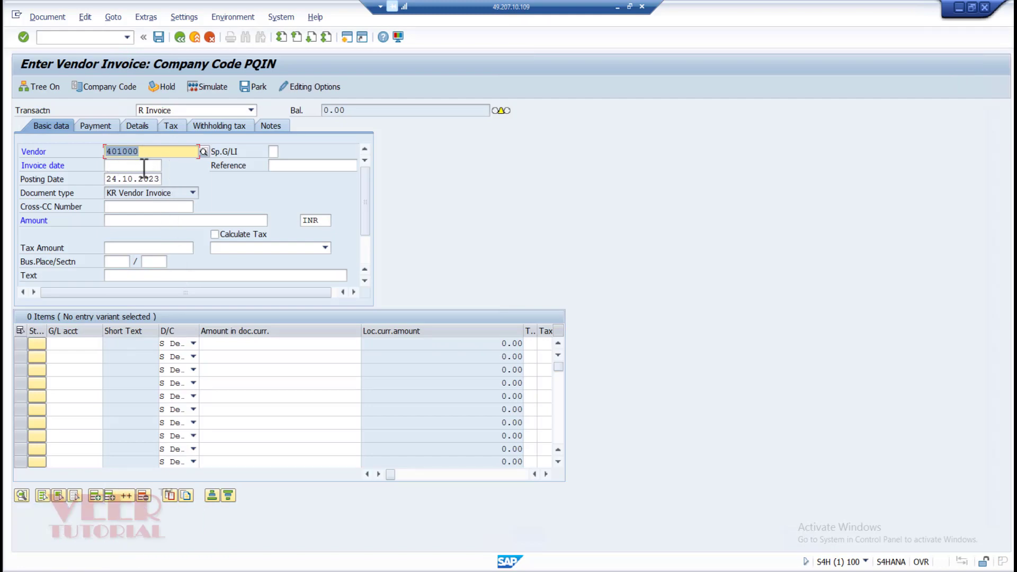
# Enter the invoice date and reference inv102, adapted from the earlier inv101
pyautogui.click(123, 165)
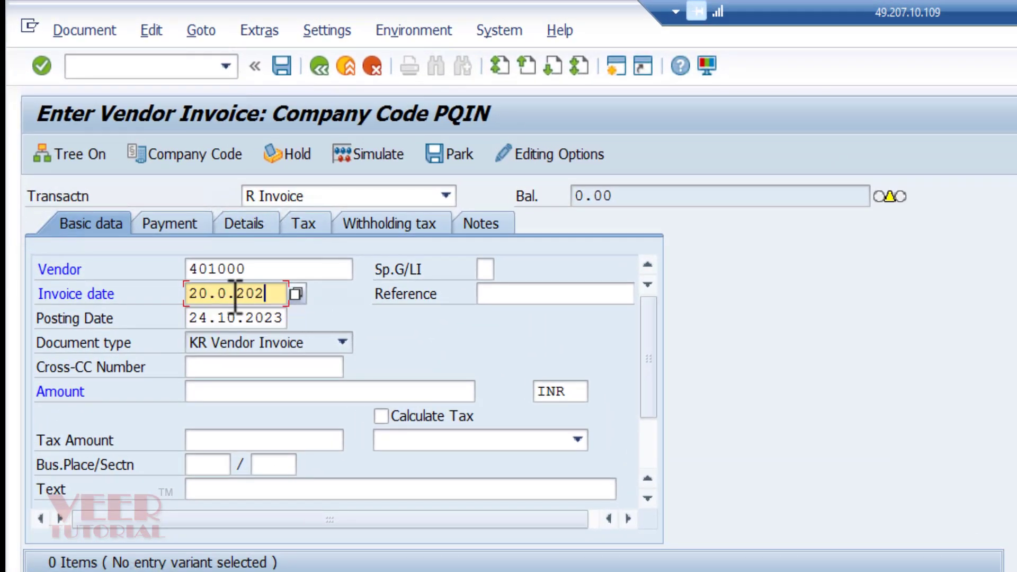
pyautogui.click(495, 293)
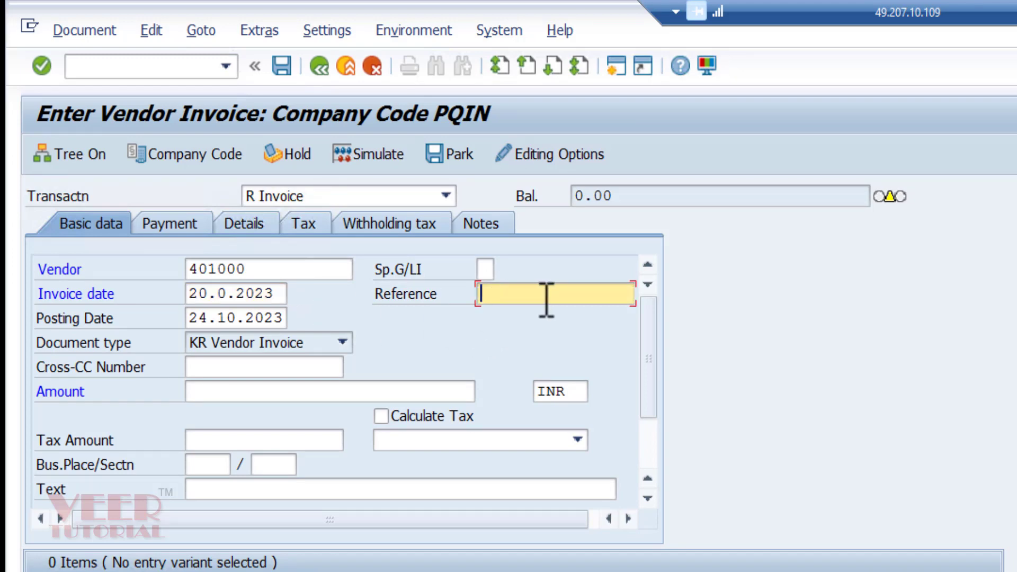
pyautogui.write('in')
pyautogui.click(539, 314)
pyautogui.press('BackSpace')
pyautogui.write('2')
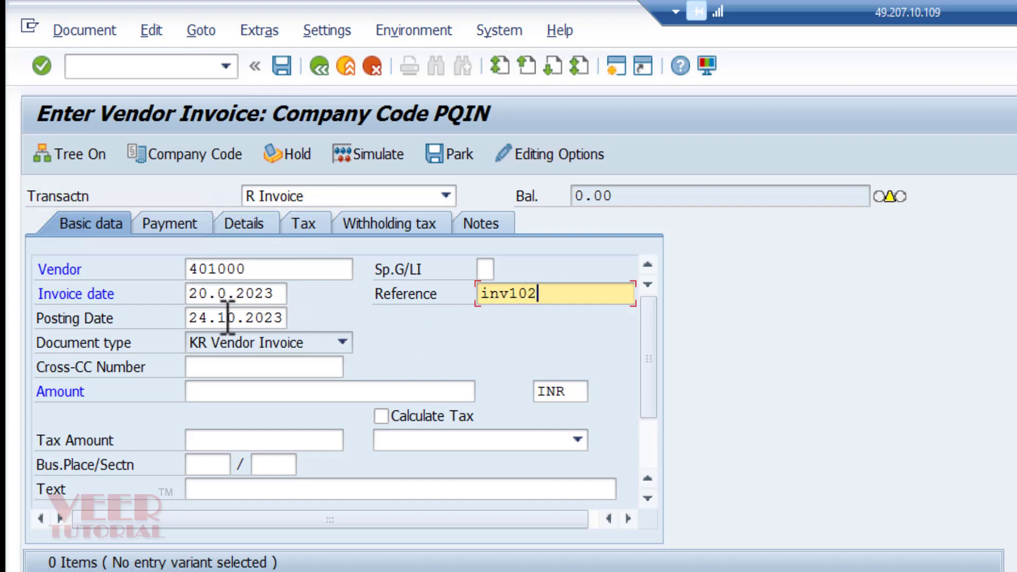
# Enter amount 250000 INR and header text 'courier exp m/o sept 2023'
pyautogui.click(273, 391)
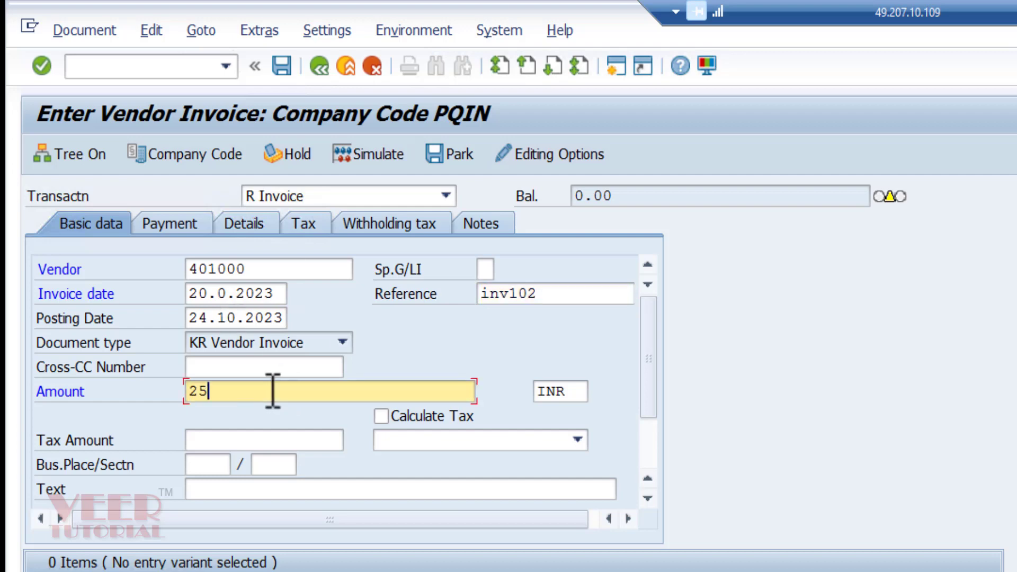
pyautogui.click(575, 392)
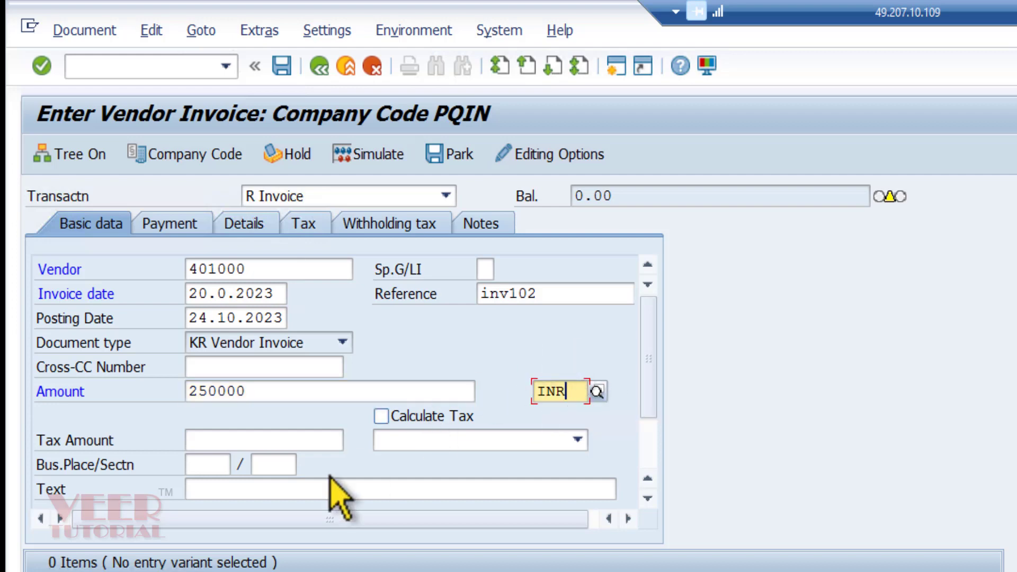
pyautogui.click(215, 488)
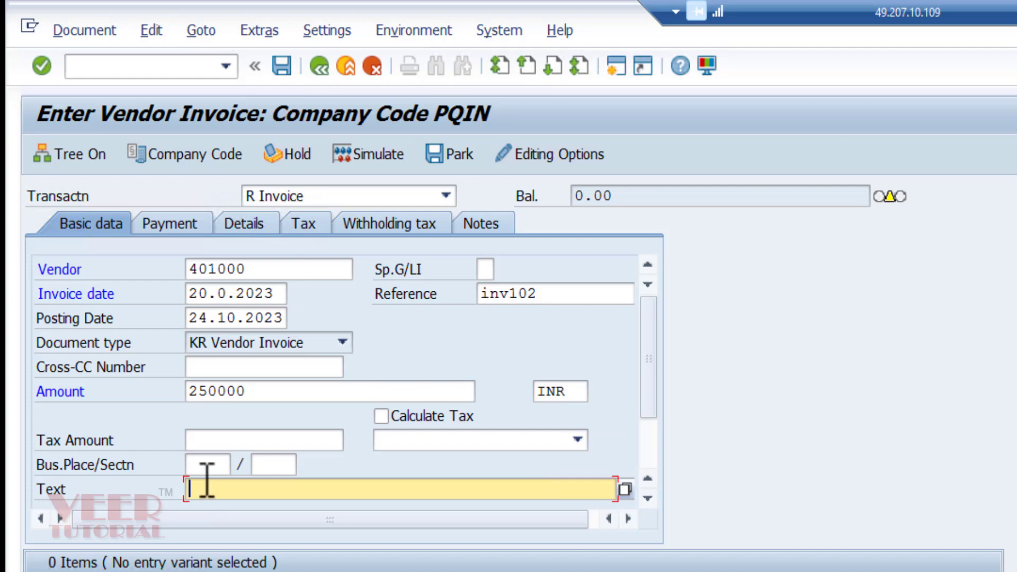
pyautogui.write('courier exp m/o sept 2023')
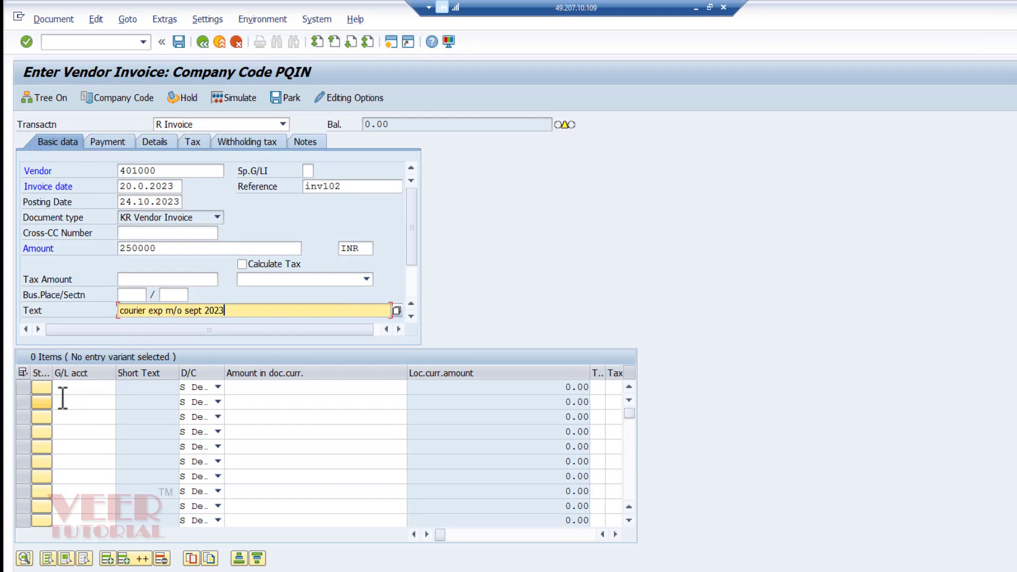
pyautogui.click(63, 401)
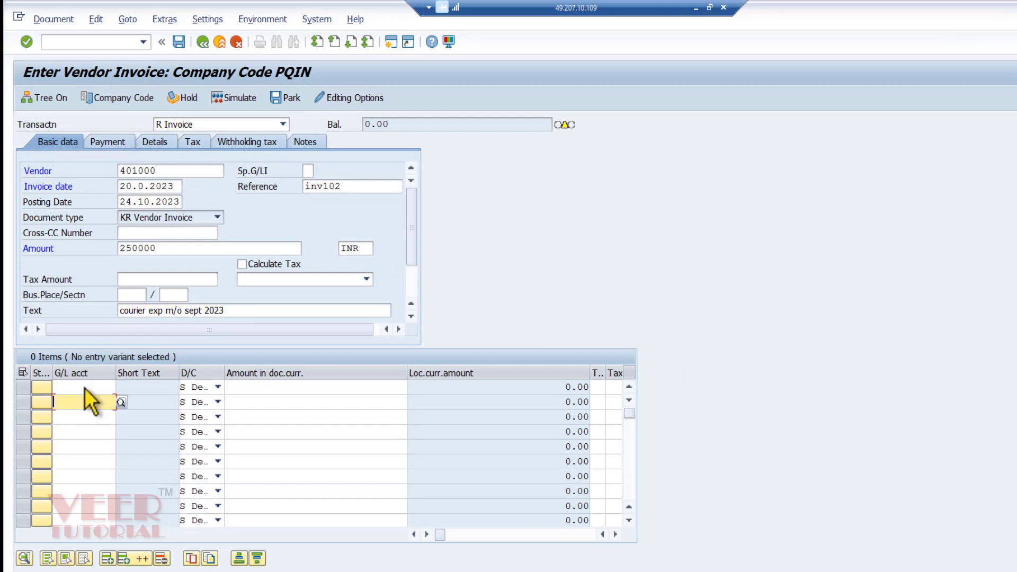
# Charge the first line item to G/L account 700010 FREIGHT OUTWARD from the chart PQ00 list
pyautogui.click(98, 387)
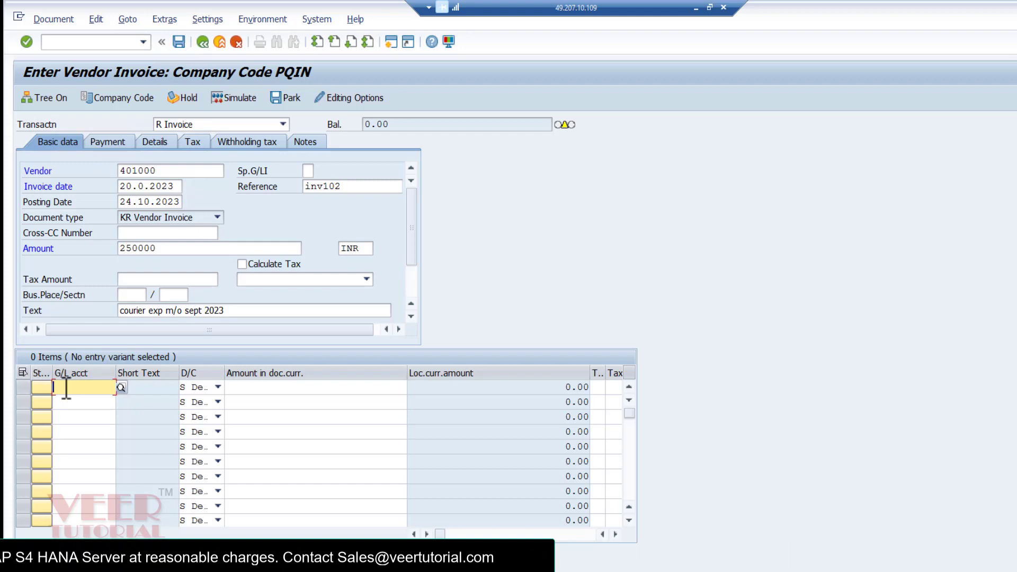
pyautogui.click(121, 387)
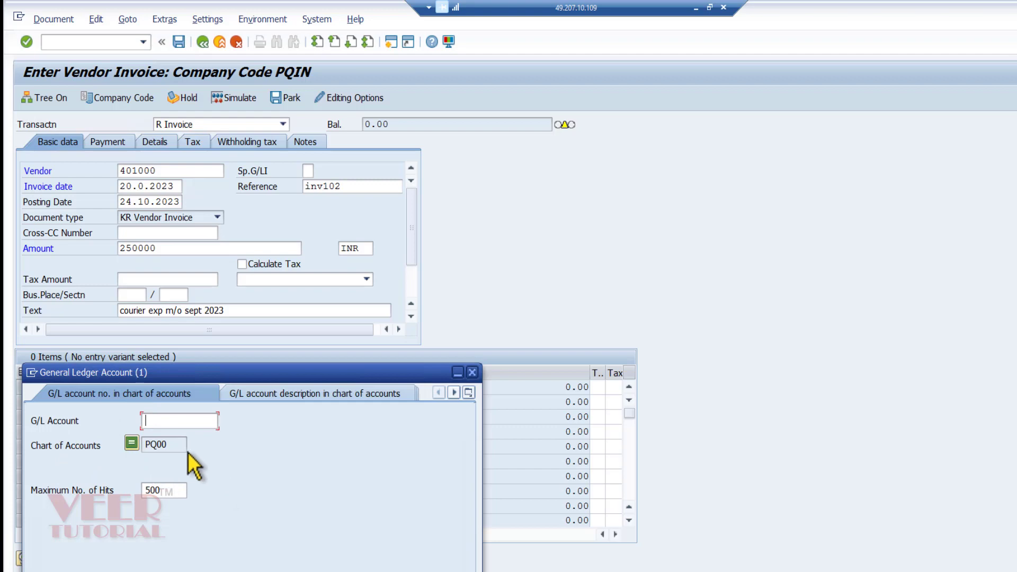
pyautogui.moveTo(242, 378); pyautogui.dragTo(315, 316)
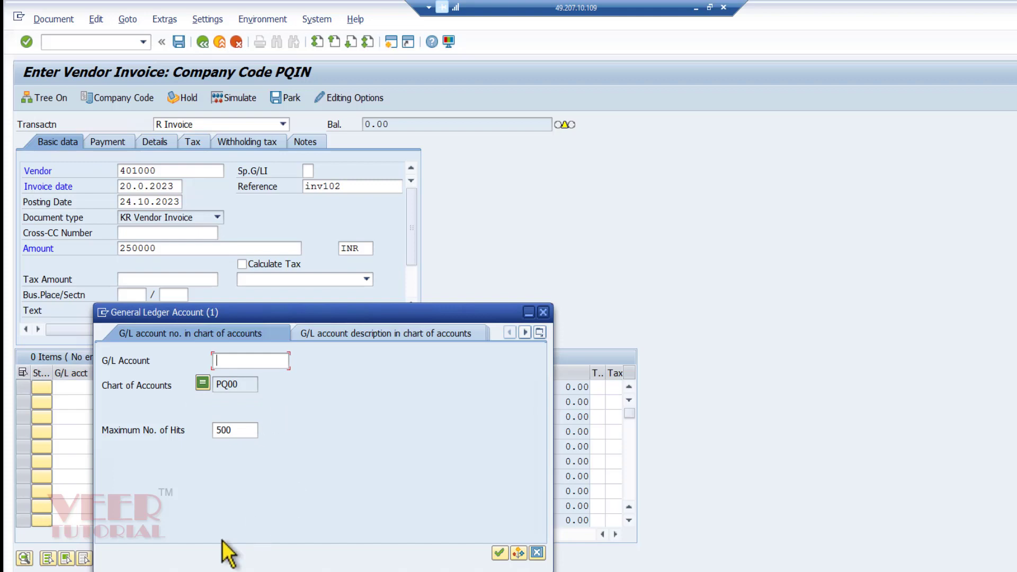
pyautogui.press('Return')
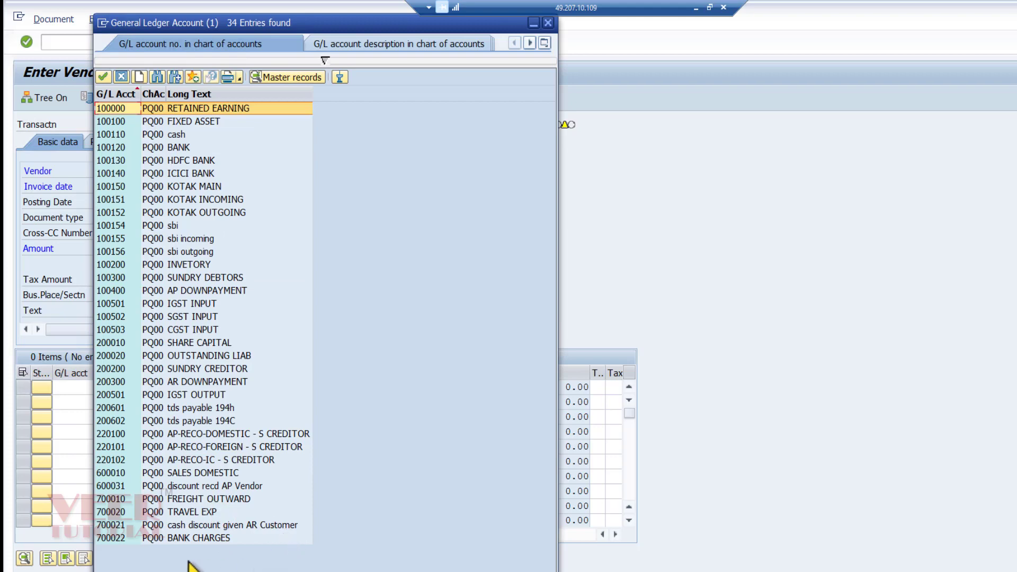
pyautogui.click(116, 498)
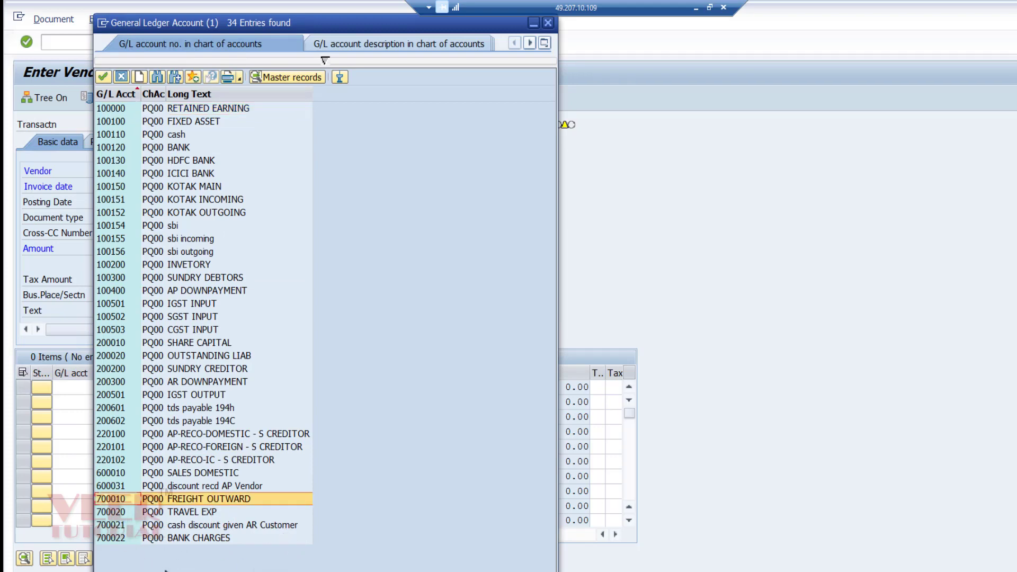
pyautogui.click(103, 77)
pyautogui.click(295, 387)
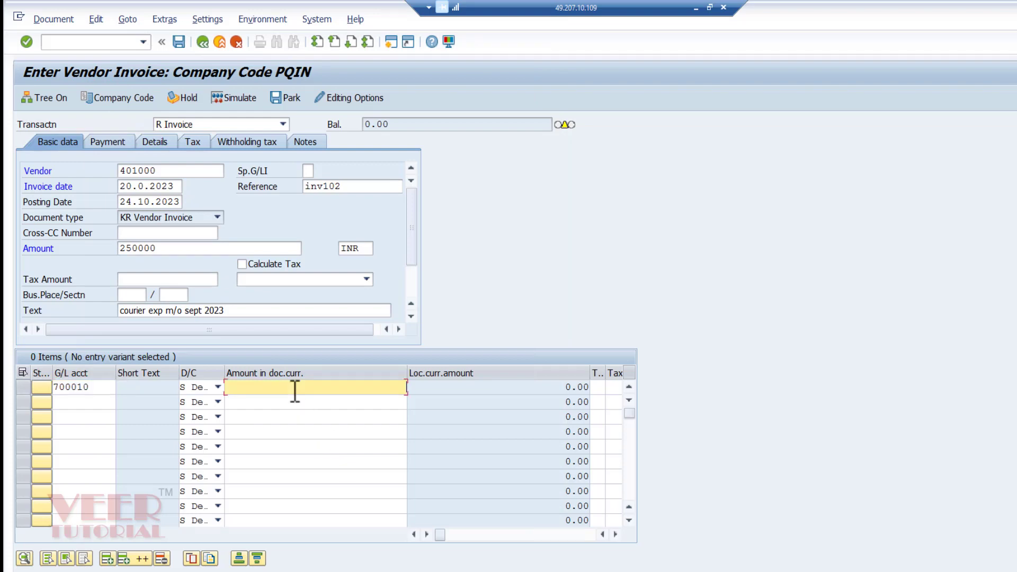
# Enter 250000 as the first line's amount and scroll the item table to Cost center
pyautogui.write('250000')
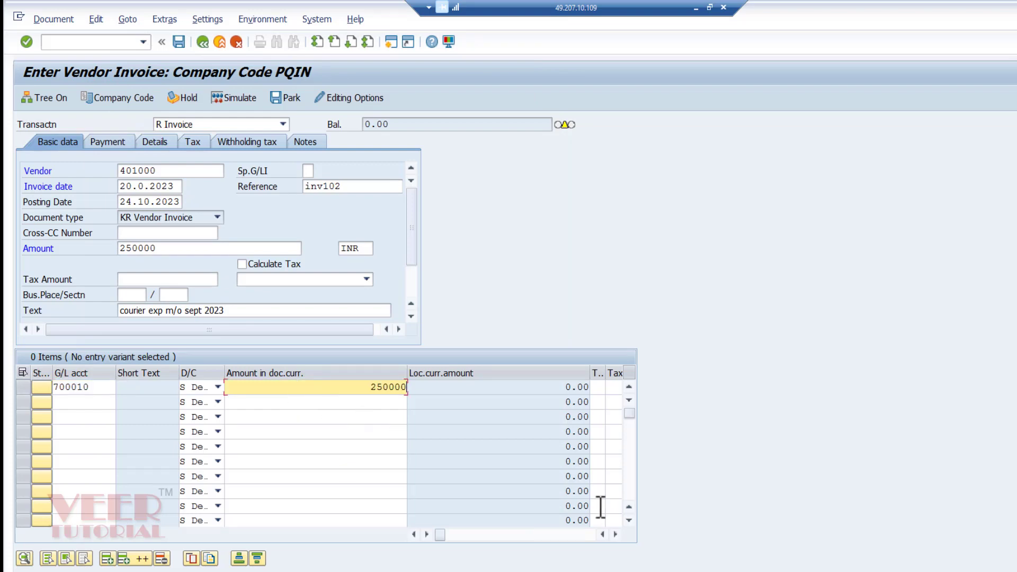
pyautogui.click(616, 535)
pyautogui.click(616, 535)
pyautogui.click(616, 535)
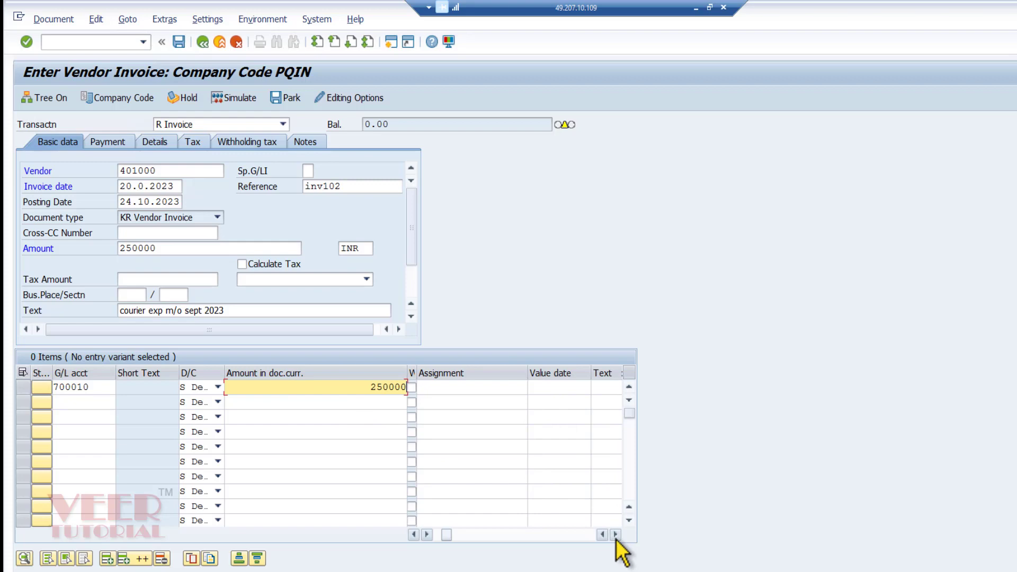
pyautogui.click(616, 535)
pyautogui.click(616, 536)
pyautogui.click(616, 535)
pyautogui.click(616, 535)
pyautogui.click(616, 535)
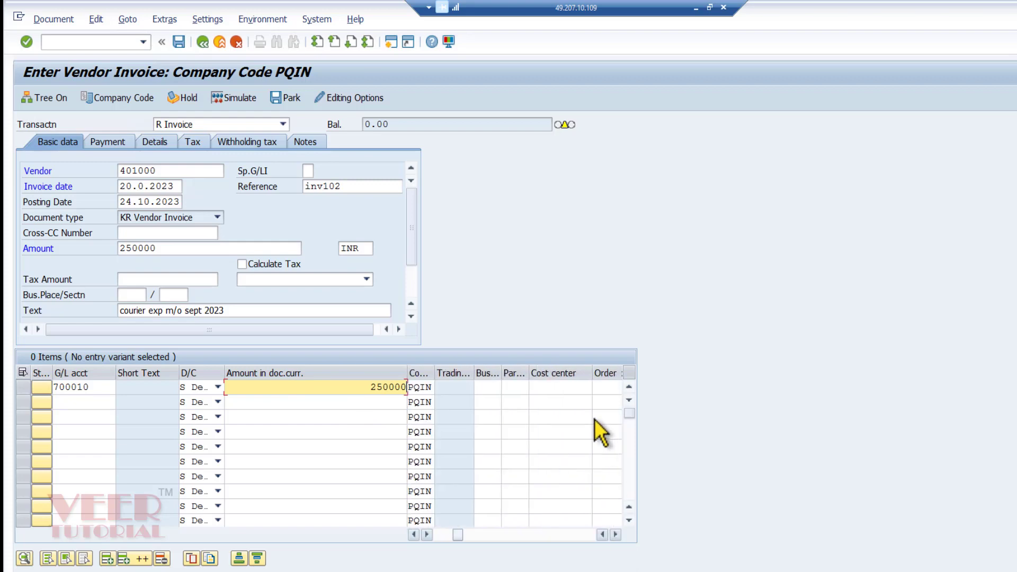
pyautogui.click(592, 388)
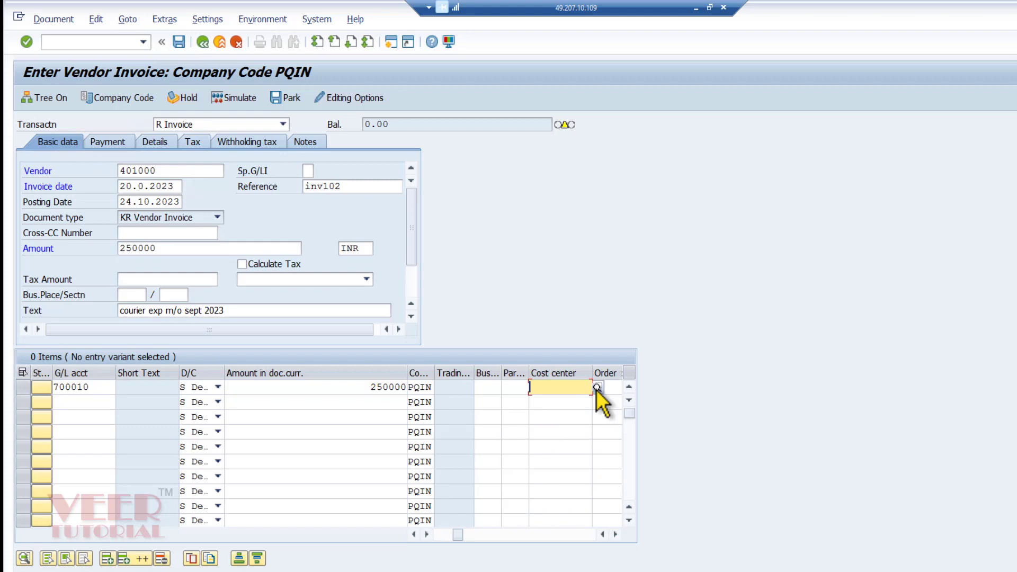
# Assign cost center ACC-CAR, searching without a controlling area restriction
pyautogui.click(597, 387)
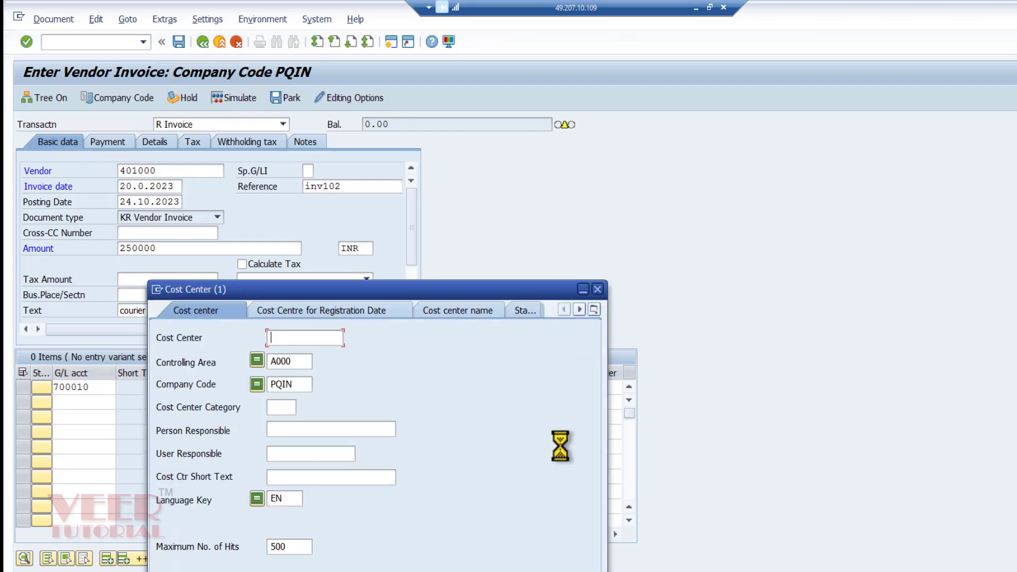
pyautogui.doubleClick(270, 360)
pyautogui.press('BackSpace')
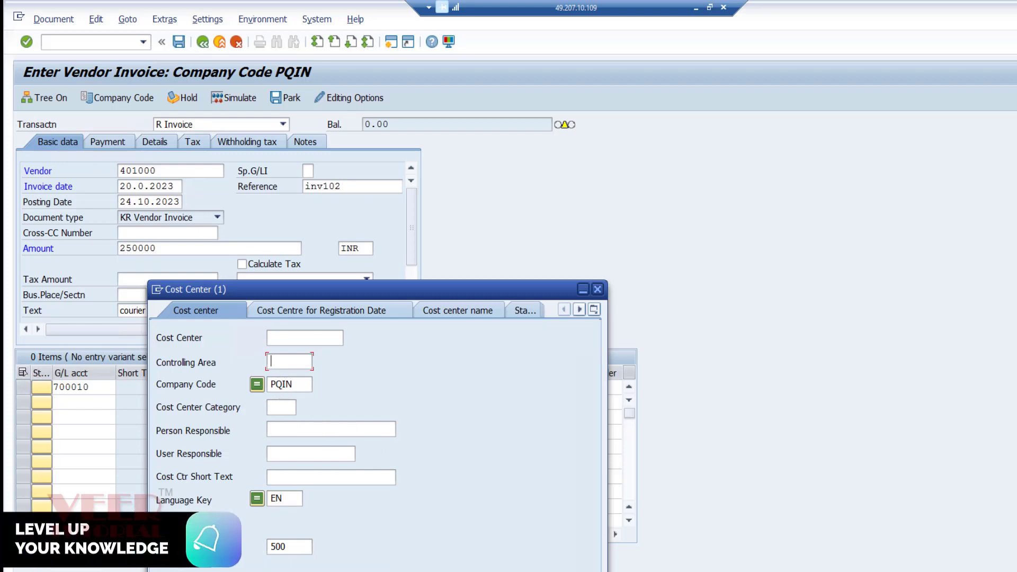
pyautogui.press('Return')
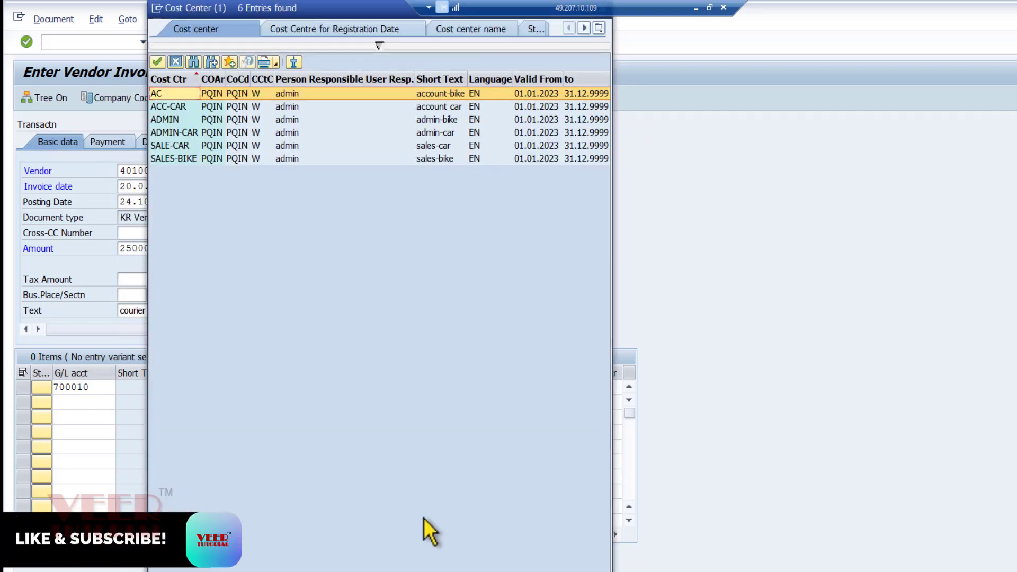
pyautogui.moveTo(330, 4); pyautogui.dragTo(231, 102)
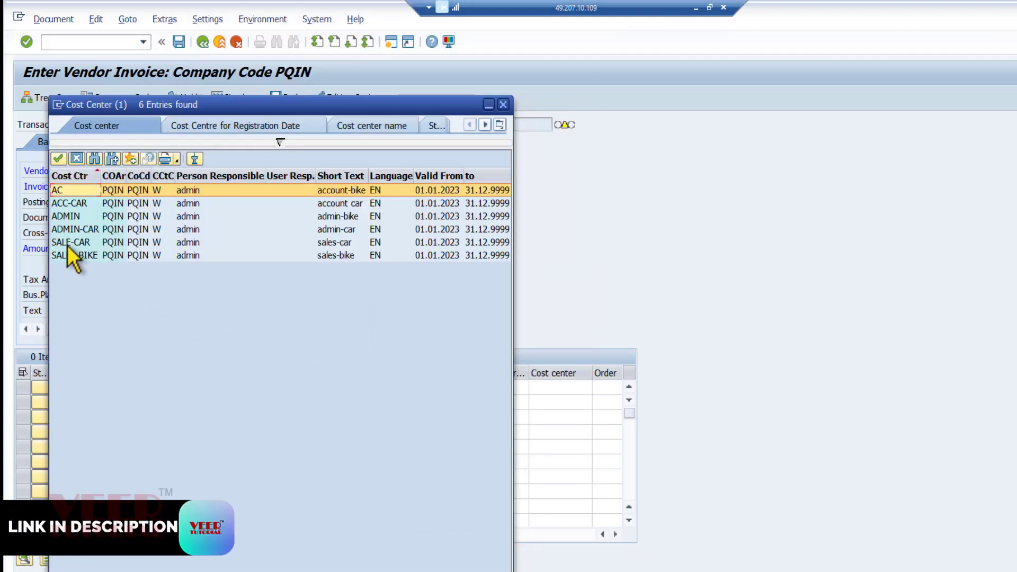
pyautogui.doubleClick(64, 204)
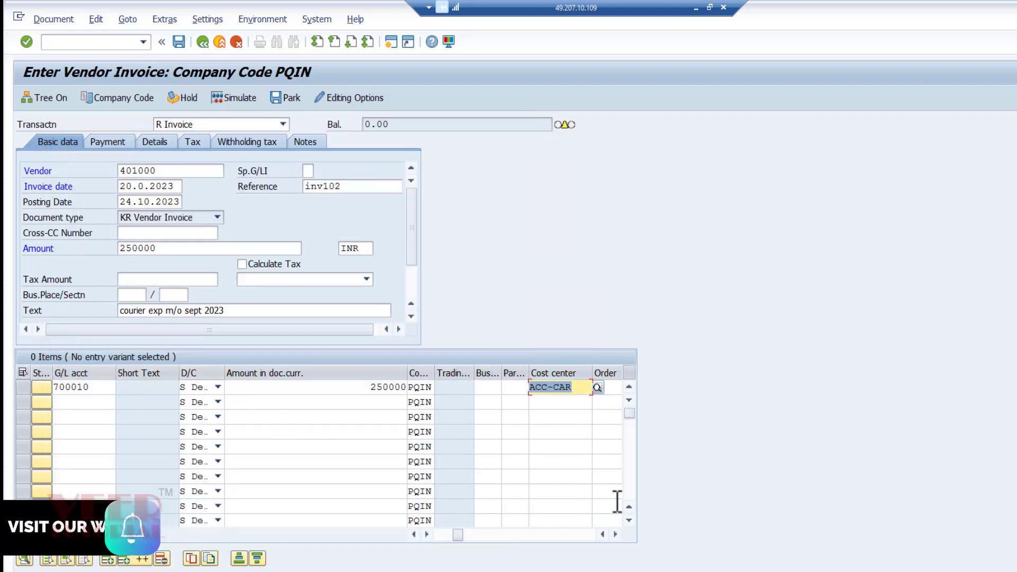
# Correct the invoice date to 20.10.2023 and revalidate so vendor details appear
pyautogui.press('Return')
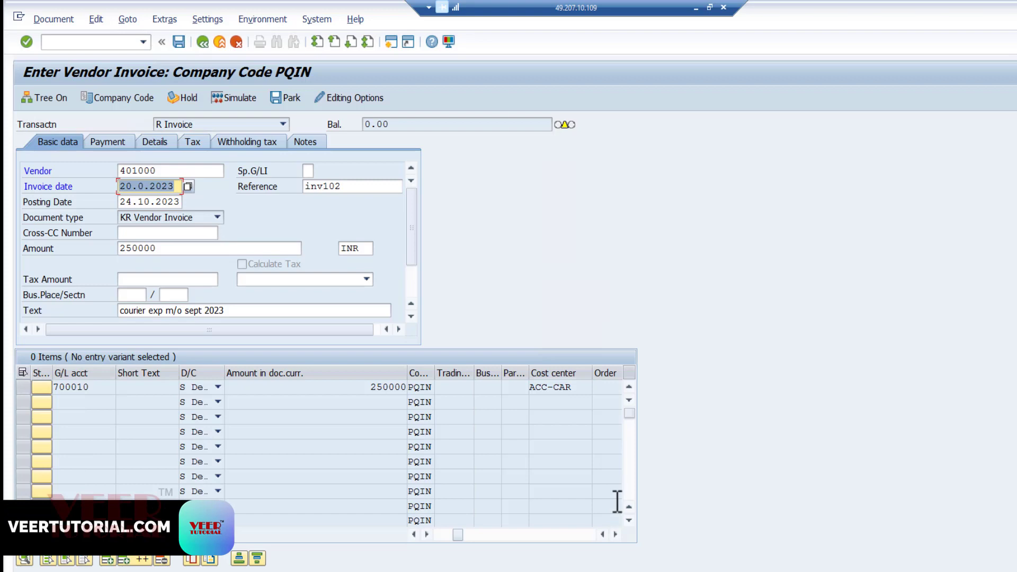
pyautogui.click(140, 185)
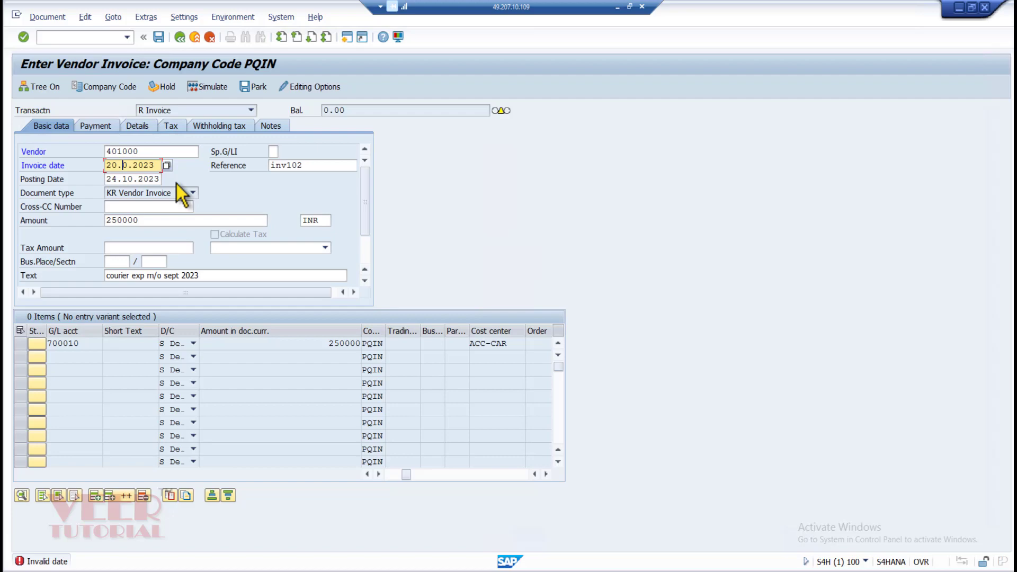
pyautogui.write('1')
pyautogui.press('Return')
pyautogui.press('Return')
pyautogui.press('Return')
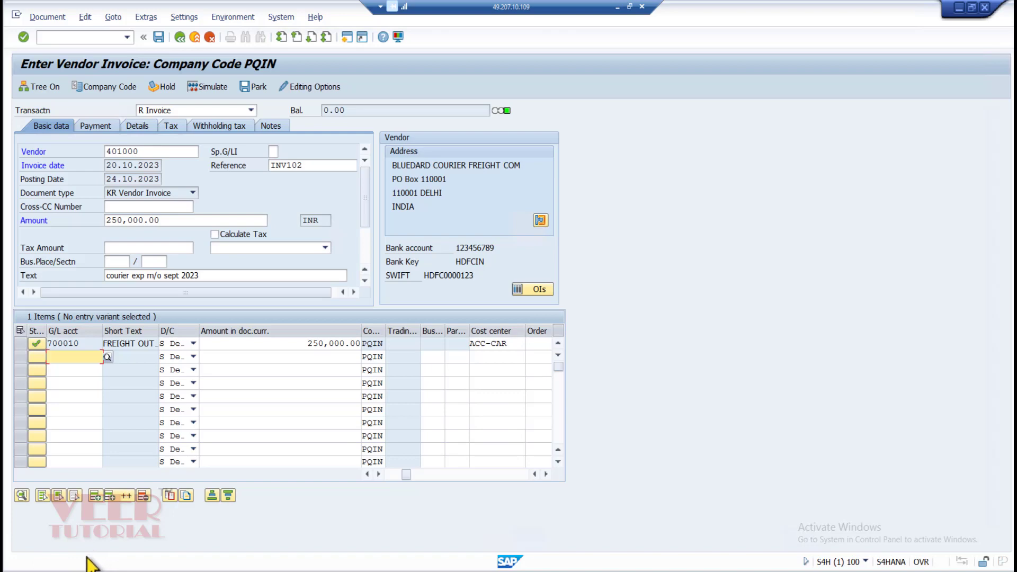
# Simulate the posting past the tax warning to review the 250,000.00 vendor credit and freight debit
pyautogui.click(217, 86)
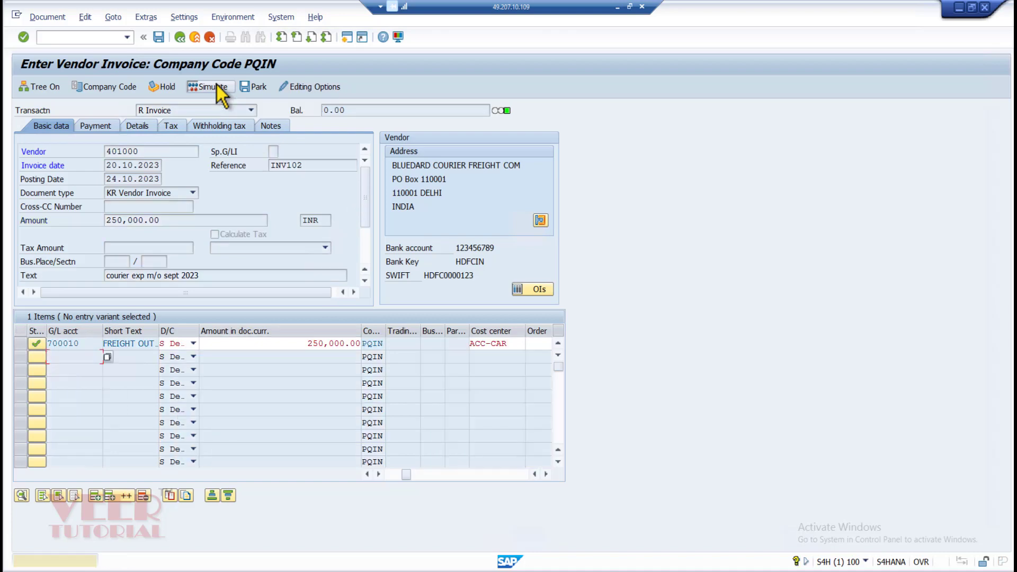
pyautogui.press('Return')
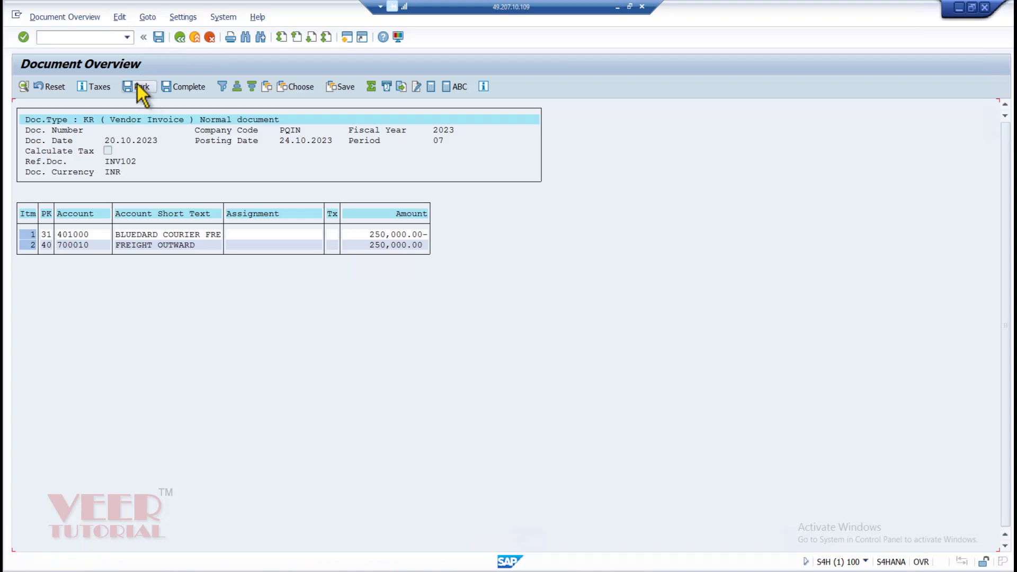
pyautogui.click(138, 87)
# Post the invoice and read the confirmation that document 100000037 was posted in PQIN
pyautogui.click(160, 38)
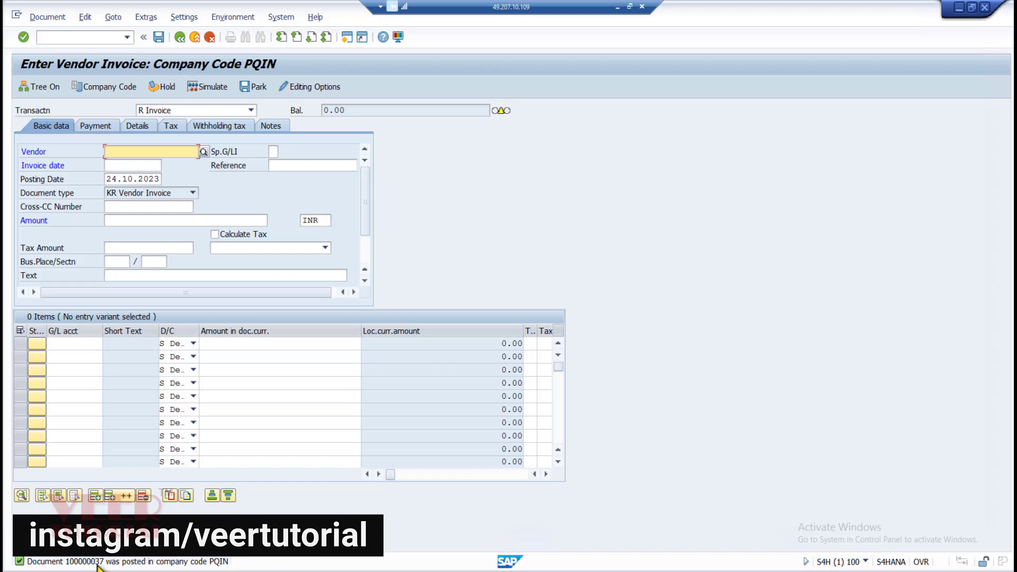
pyautogui.doubleClick(98, 564)
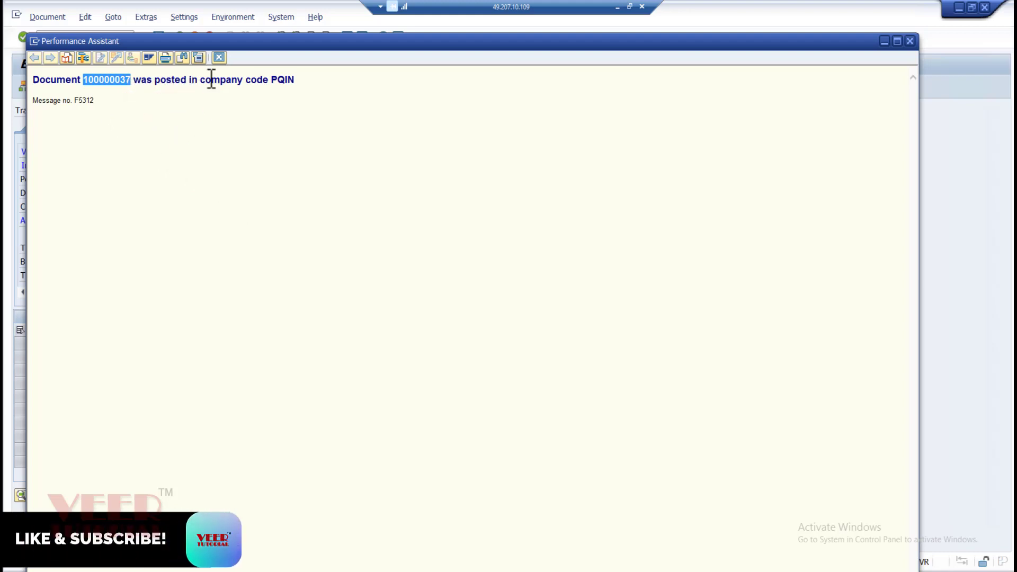
pyautogui.click(220, 58)
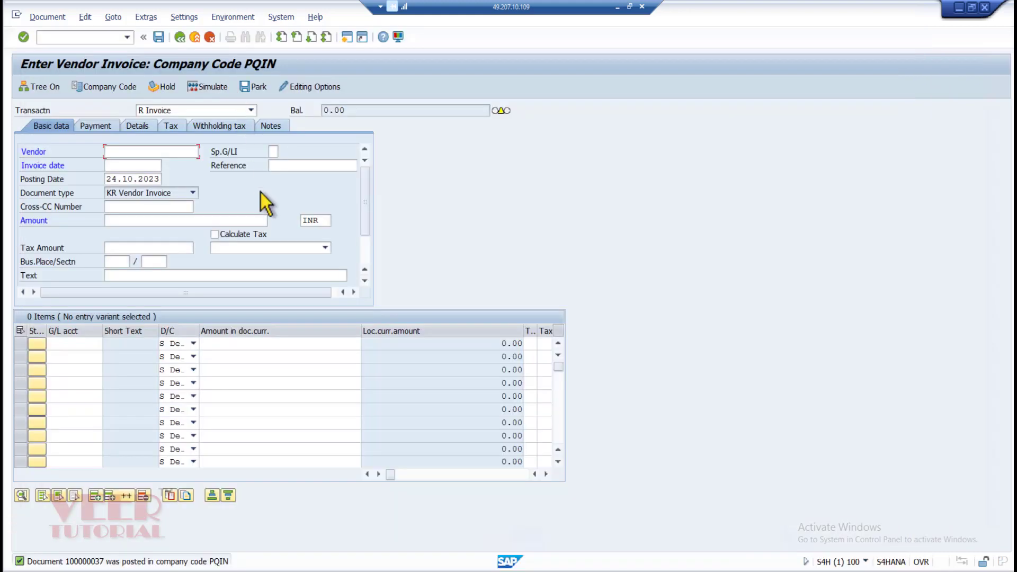
pyautogui.click(108, 37)
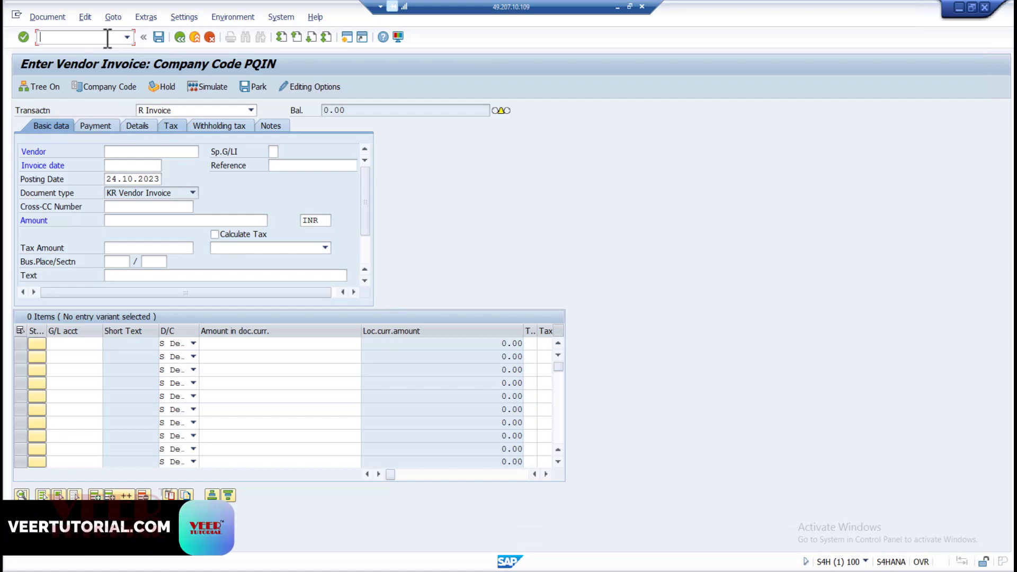
# Display document 100000037 for fiscal year 2023 in FB03, showing its vendor and freight lines
pyautogui.write('/n')
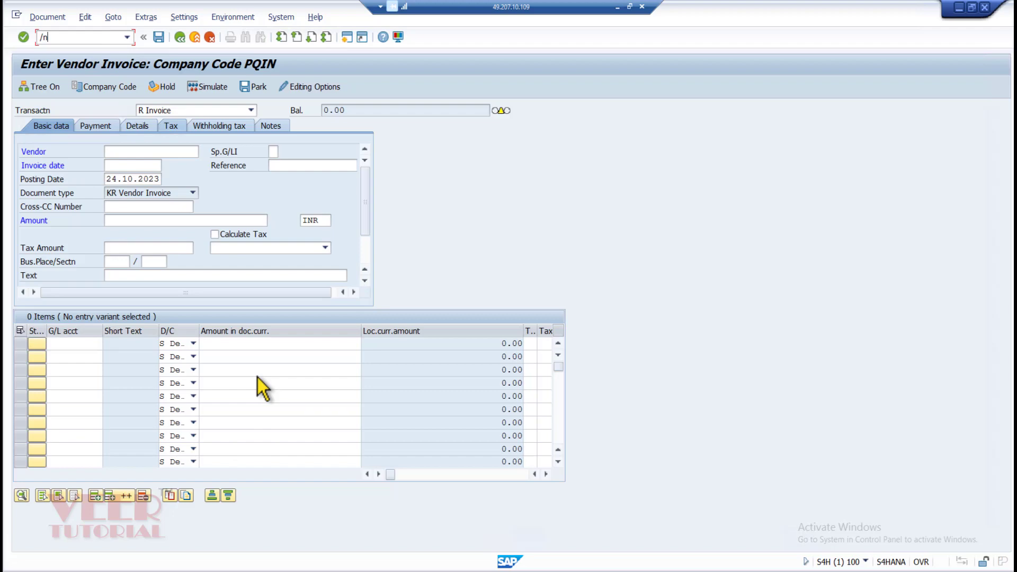
pyautogui.write('fb03')
pyautogui.press('Return')
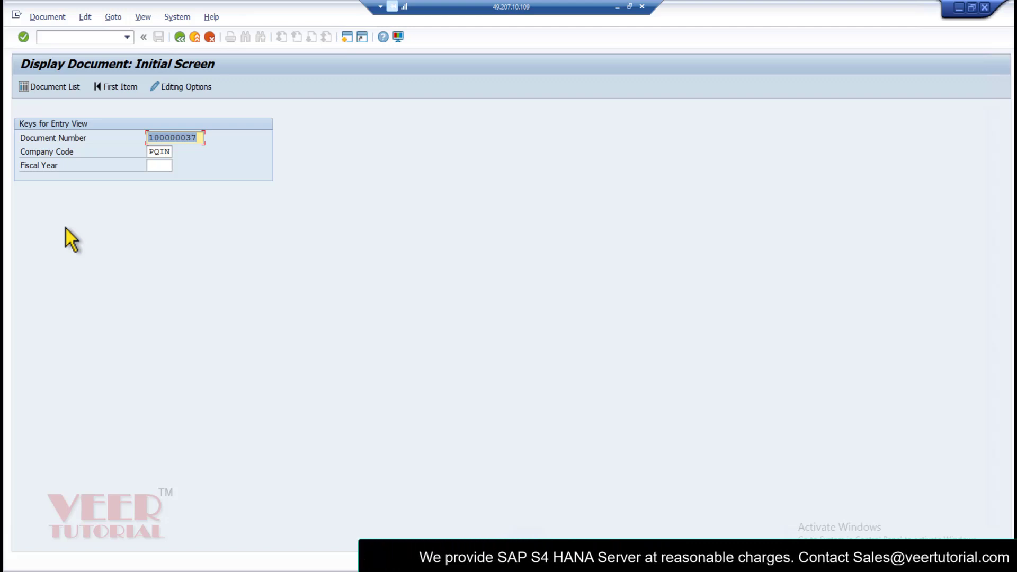
pyautogui.click(161, 165)
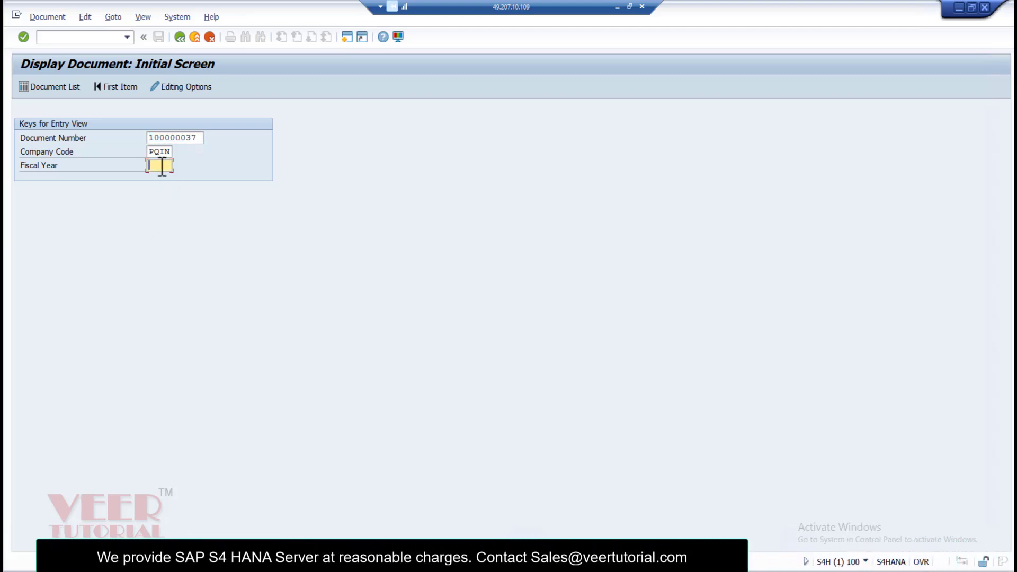
pyautogui.write('2023')
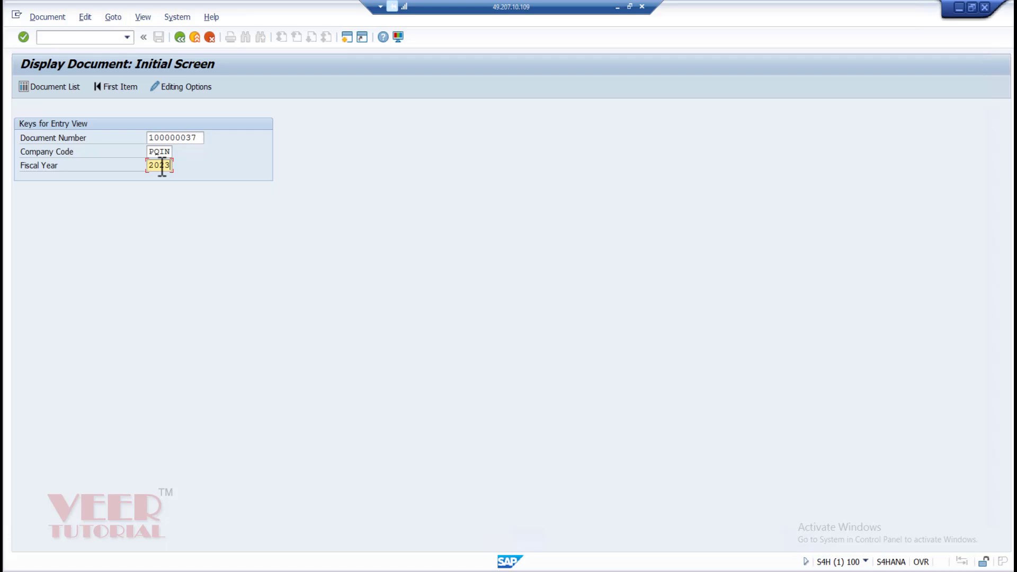
pyautogui.press('Return')
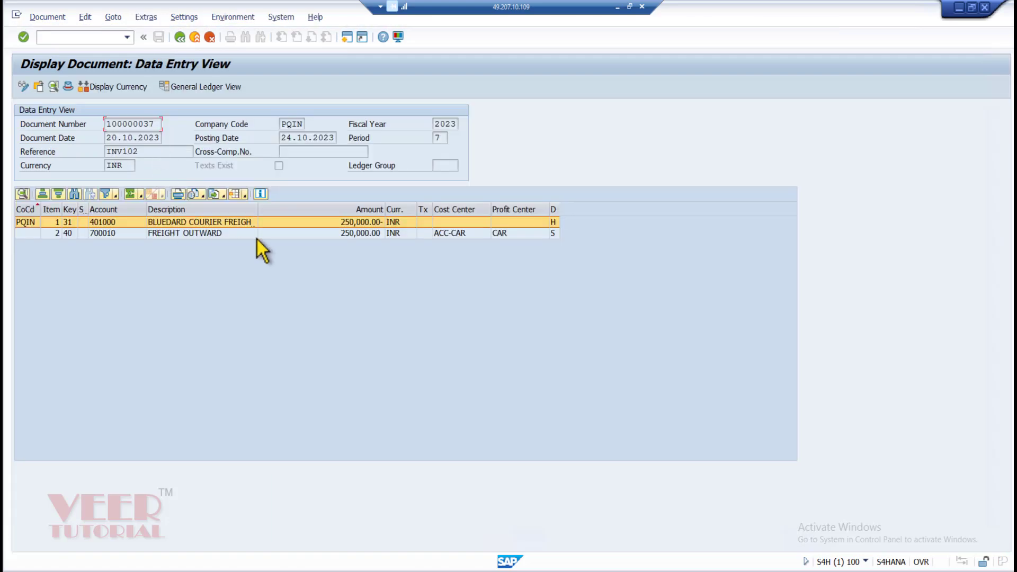
# Open the Print Preview of document 100000037 and cancel the print of its overview
pyautogui.click(47, 17)
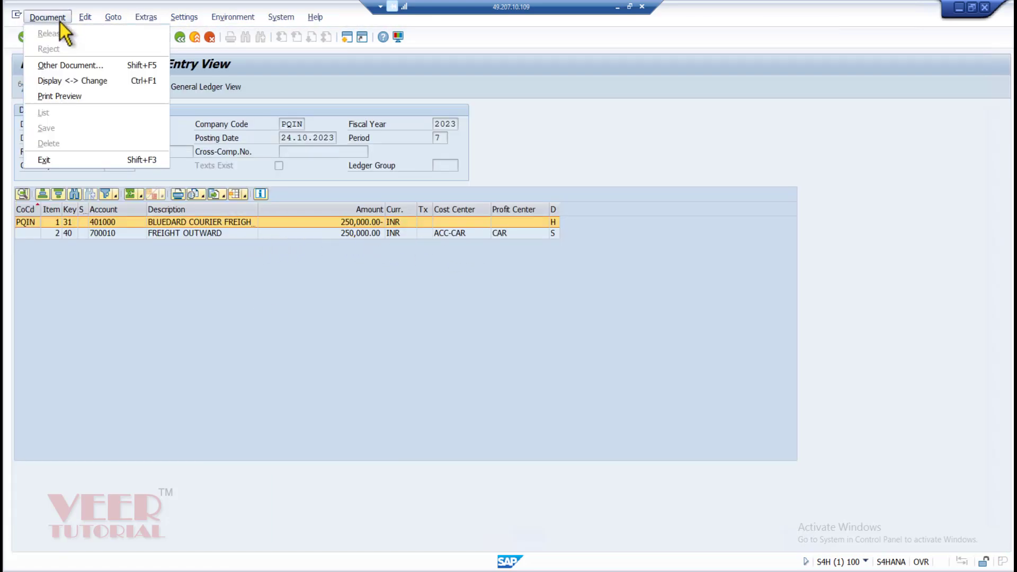
pyautogui.click(65, 98)
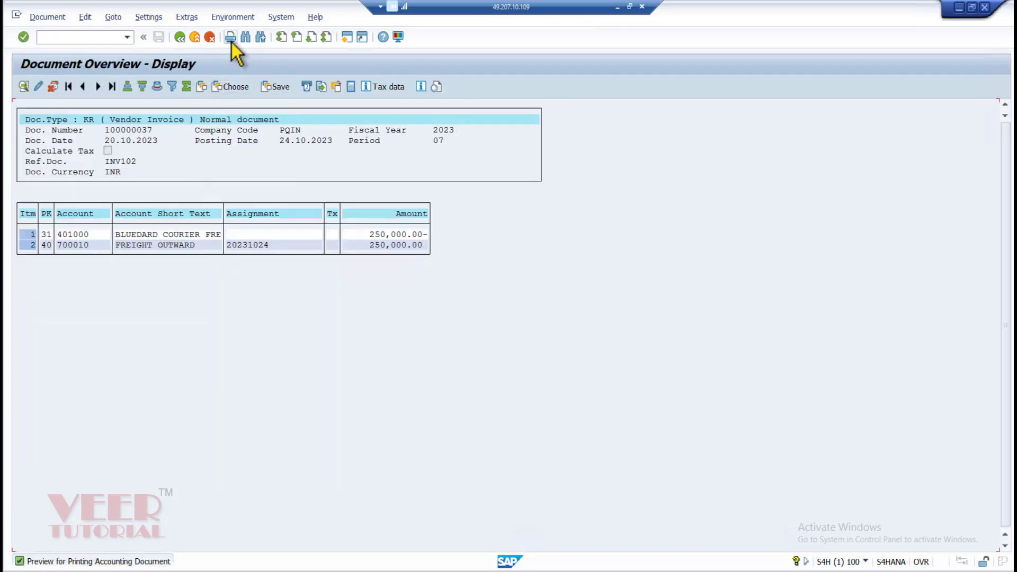
pyautogui.click(231, 39)
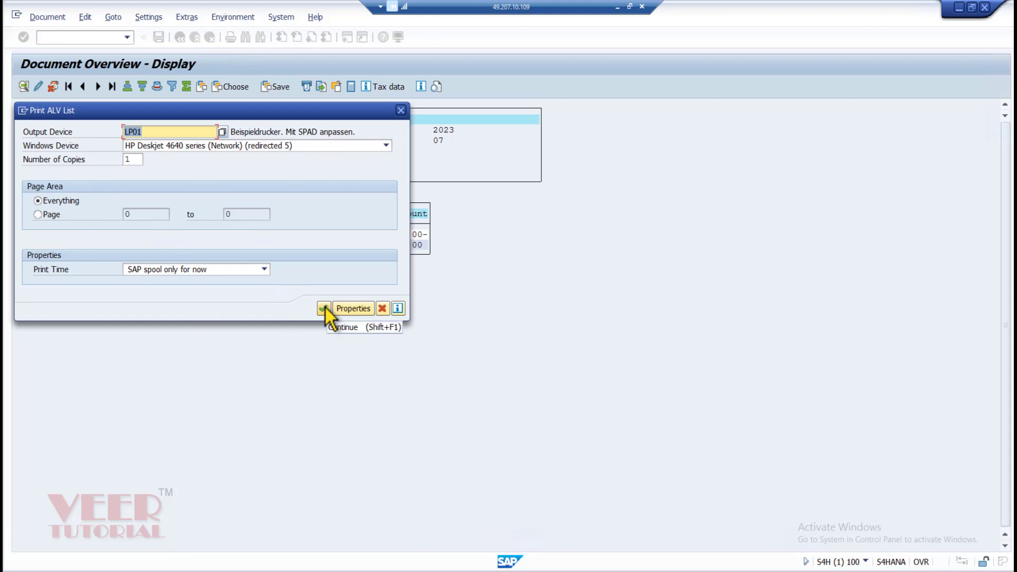
pyautogui.click(382, 308)
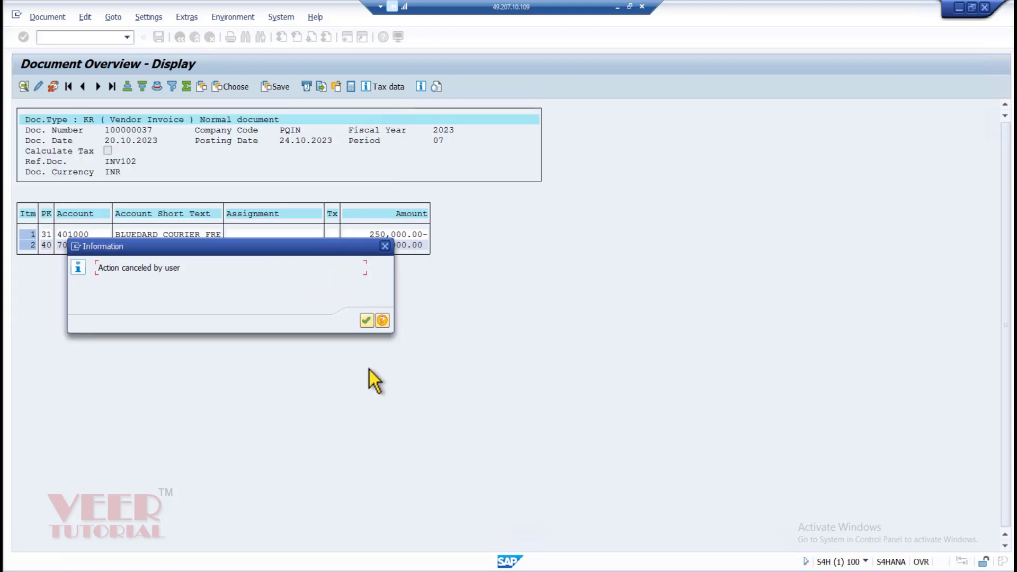
pyautogui.click(366, 320)
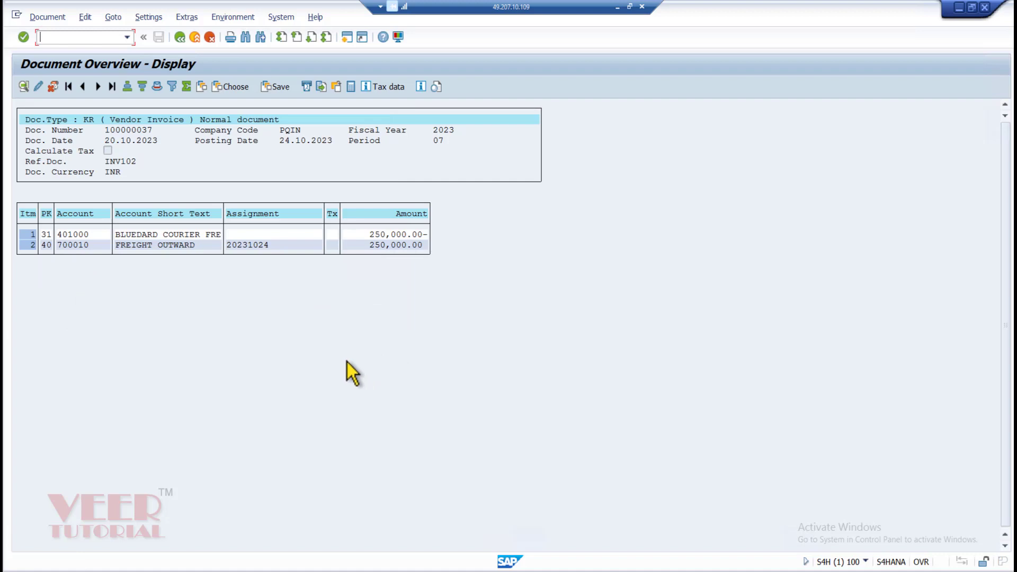